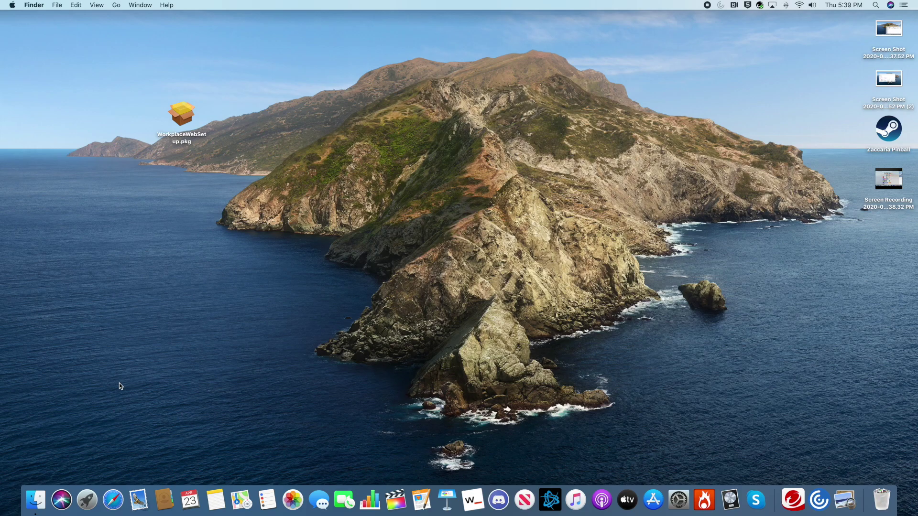
# Open Safari, search the web for "lithophane" and open the Image to Lithophane converter on 3dp.rocks.
pyautogui.click(113, 500)
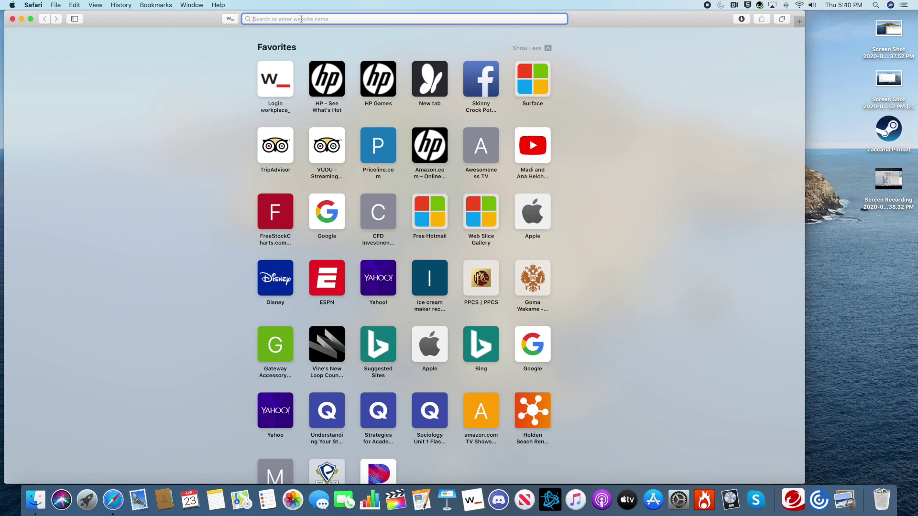
pyautogui.write('lithophane')
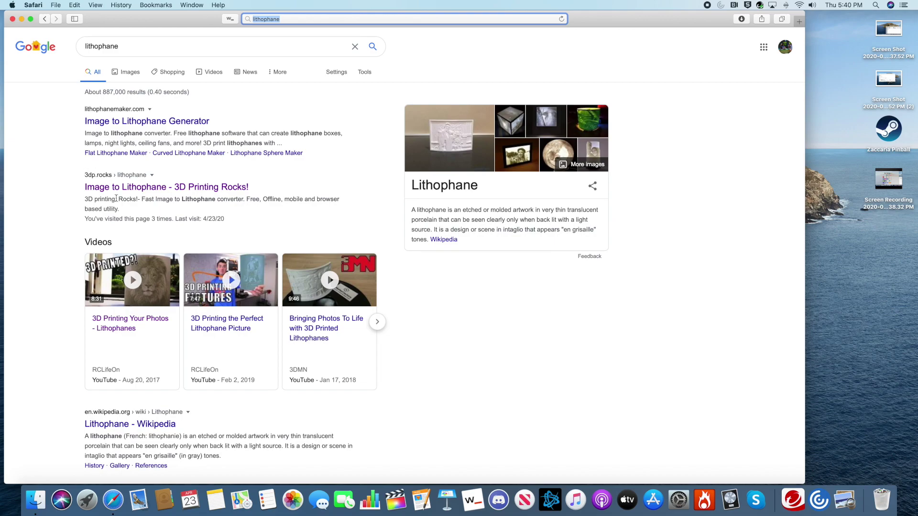
pyautogui.click(146, 188)
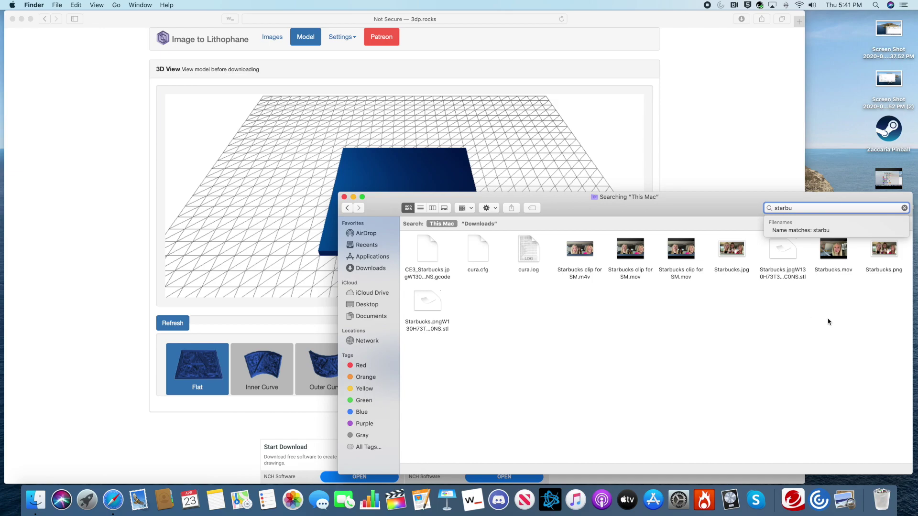
# Load Starbucks.png from Finder into the lithophane converter and regenerate the model with the Outer Curve shape.
pyautogui.click(891, 252)
pyautogui.moveTo(890, 252); pyautogui.dragTo(412, 155)
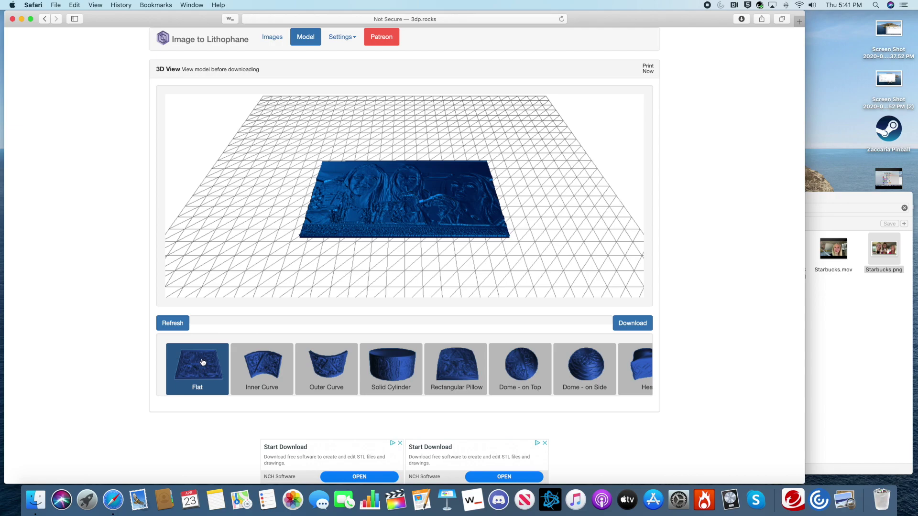
pyautogui.click(332, 370)
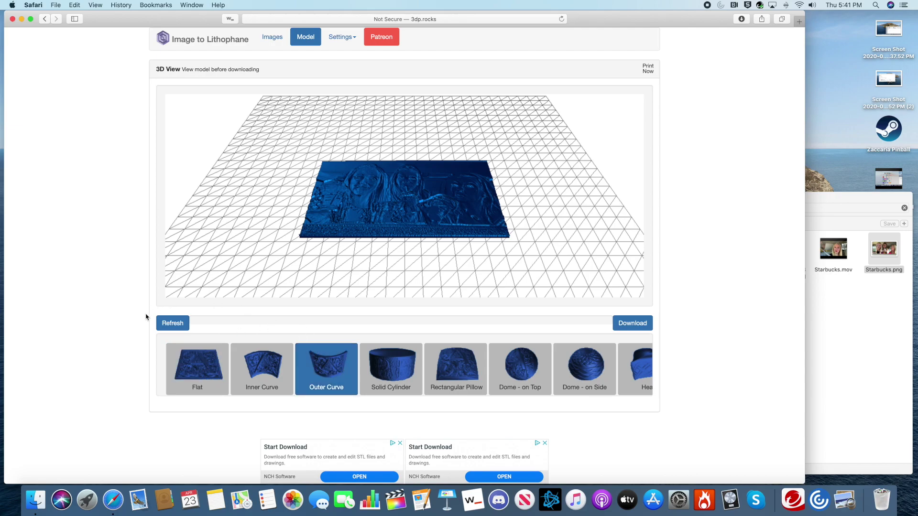
pyautogui.click(172, 323)
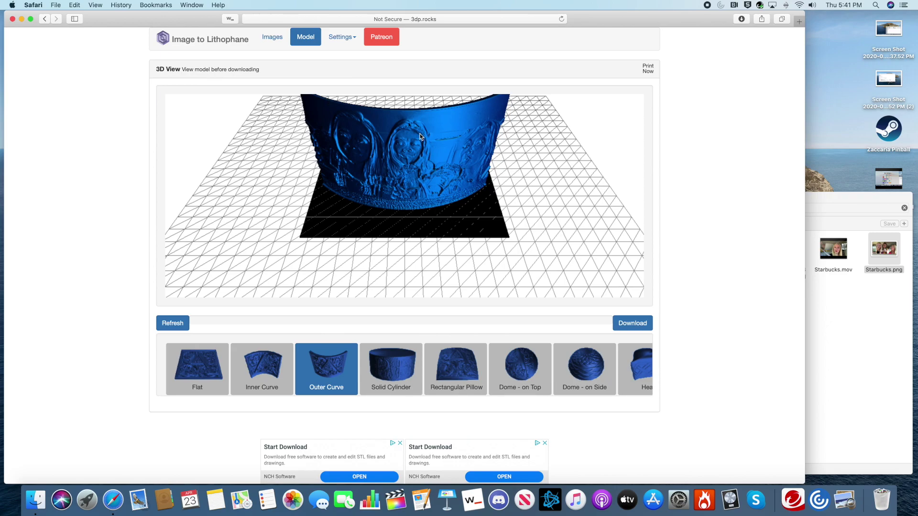
# Switch the image settings from Positive Image to Negative Image and return to the 3D model view.
pyautogui.click(354, 38)
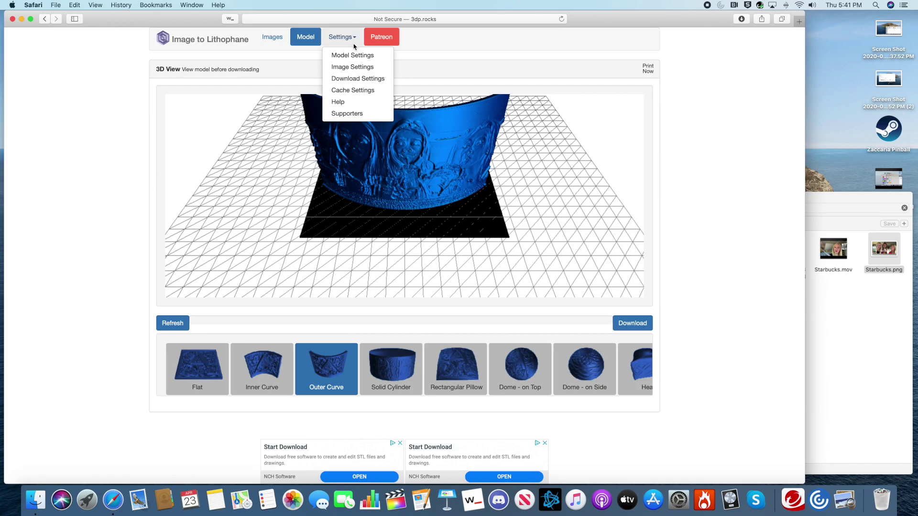
pyautogui.click(354, 67)
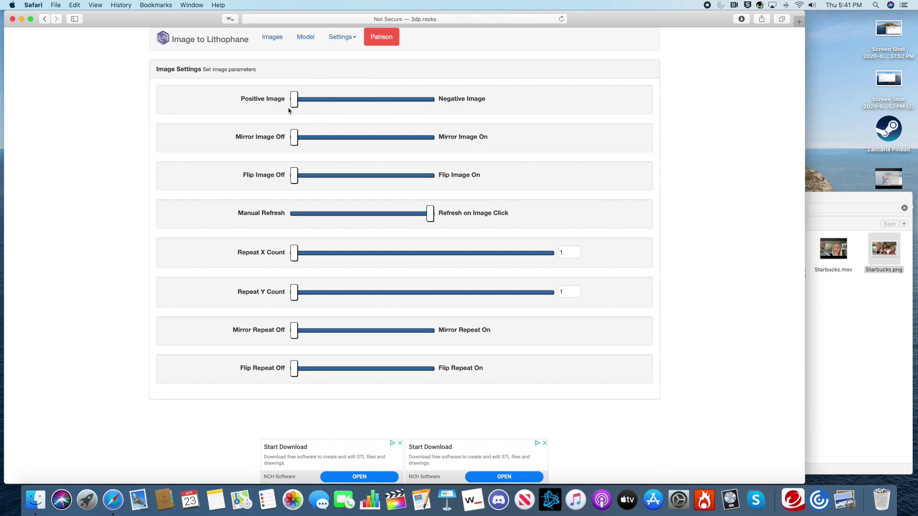
pyautogui.click(381, 112)
pyautogui.scroll(-1, 711, 232)
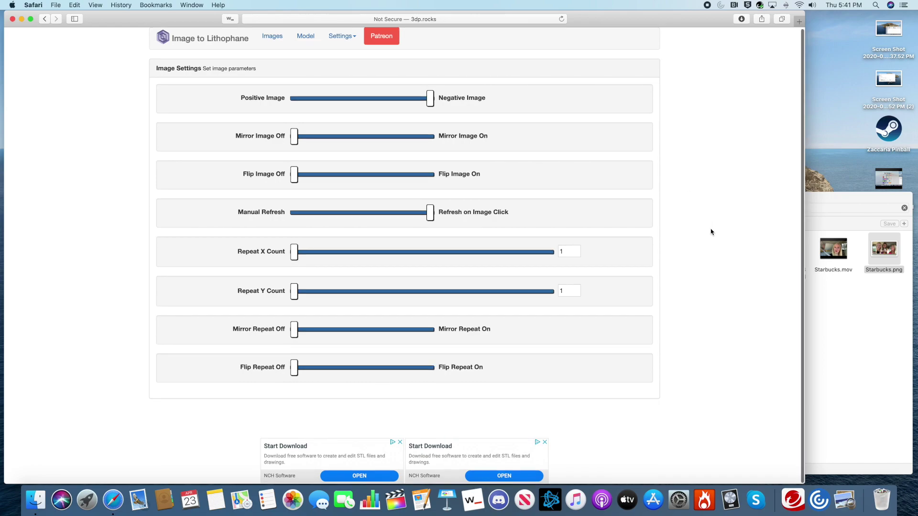
pyautogui.scroll(1, 329, 39)
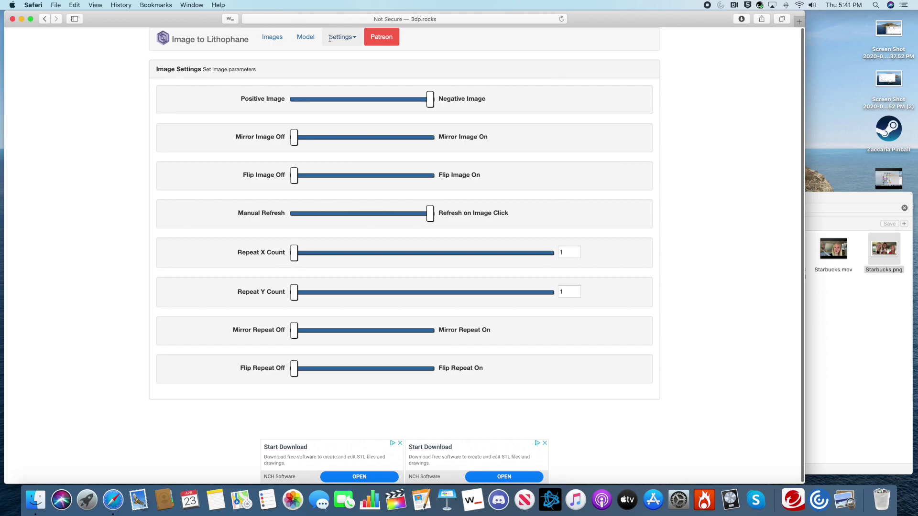
pyautogui.click(304, 37)
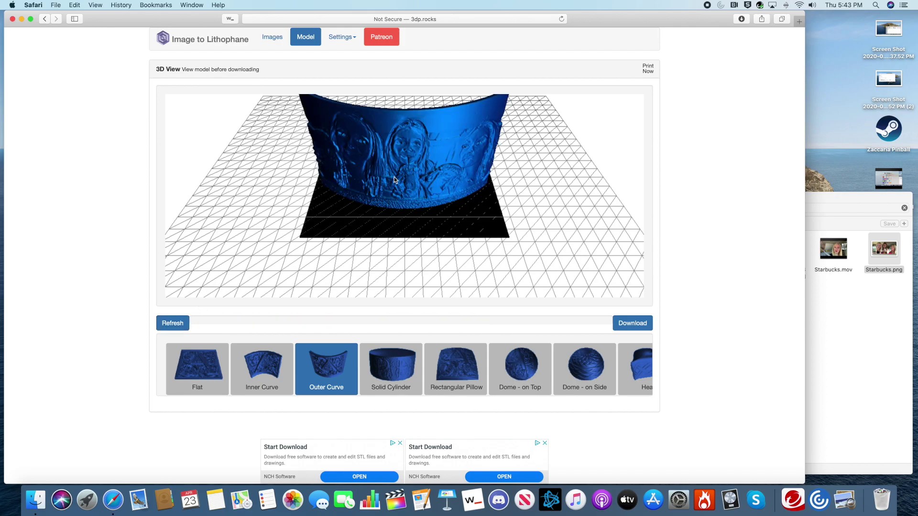
# Inspect the curved lithophane from another angle, download it and show the browser's downloads.
pyautogui.moveTo(445, 165); pyautogui.dragTo(434, 151)
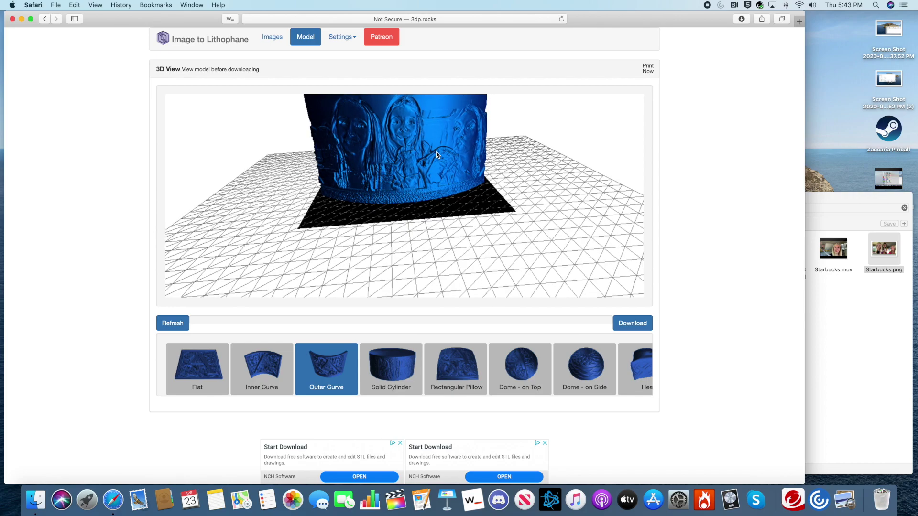
pyautogui.click(633, 324)
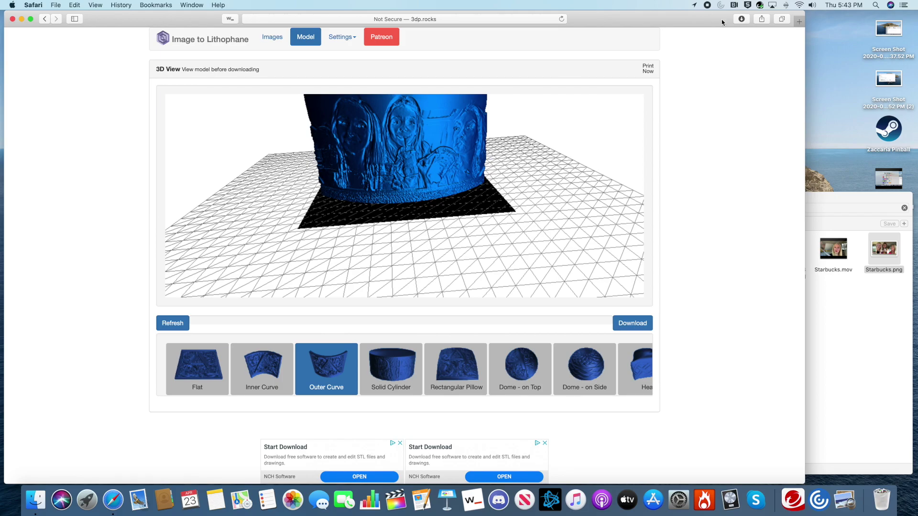
pyautogui.click(742, 20)
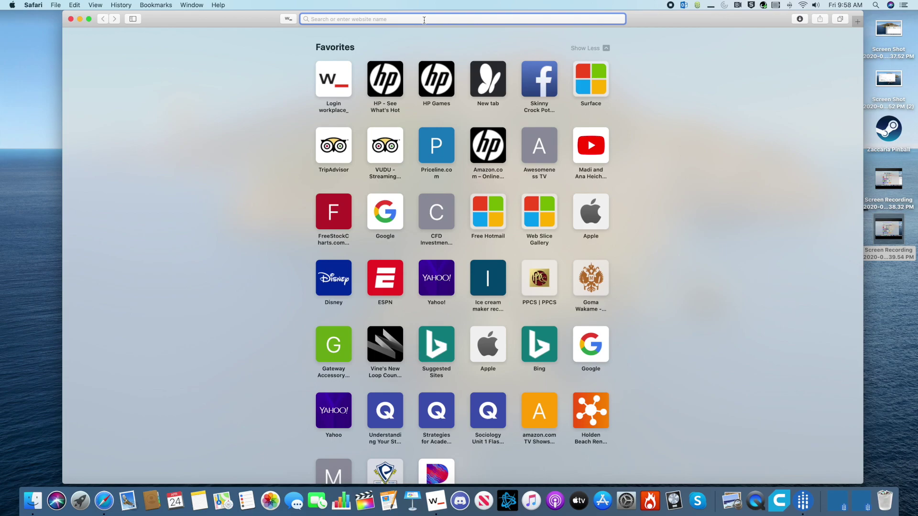
# Search the web for "3d slicer".
pyautogui.write('3d')
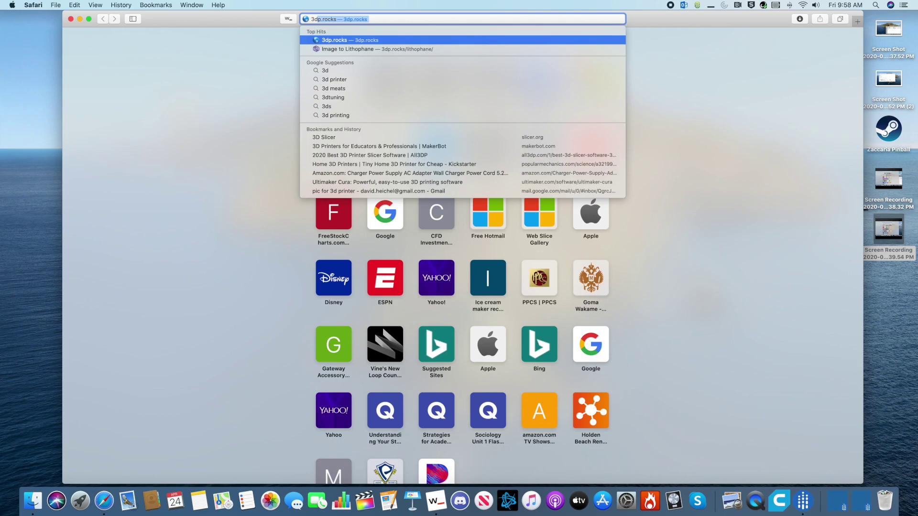
pyautogui.write(' p')
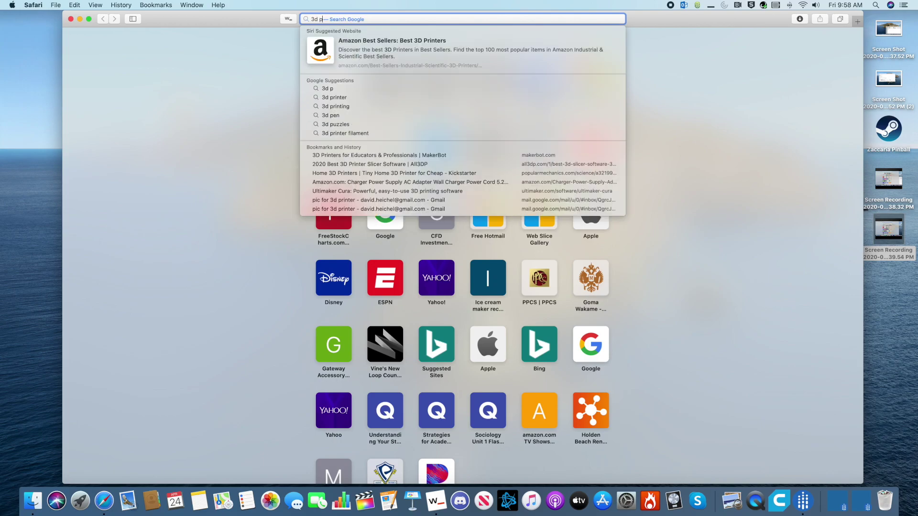
pyautogui.press('BackSpace')
pyautogui.write('slicer')
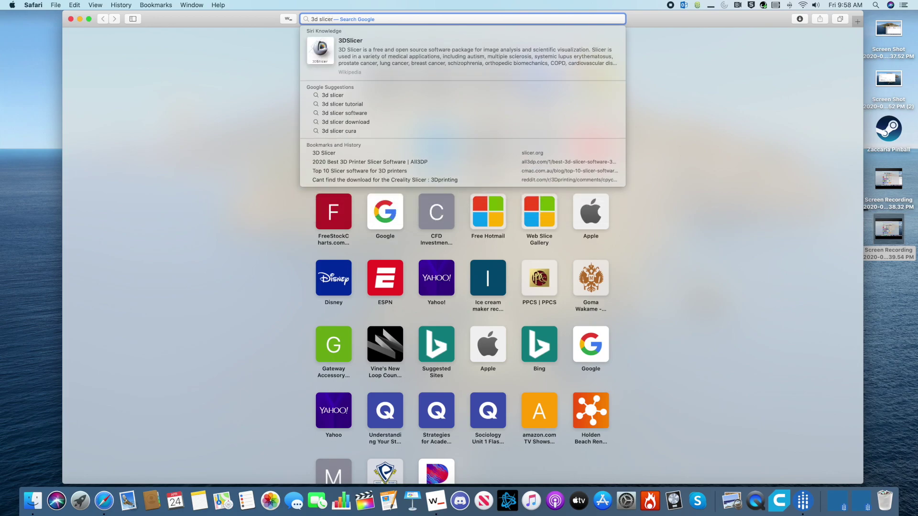
pyautogui.press('Return')
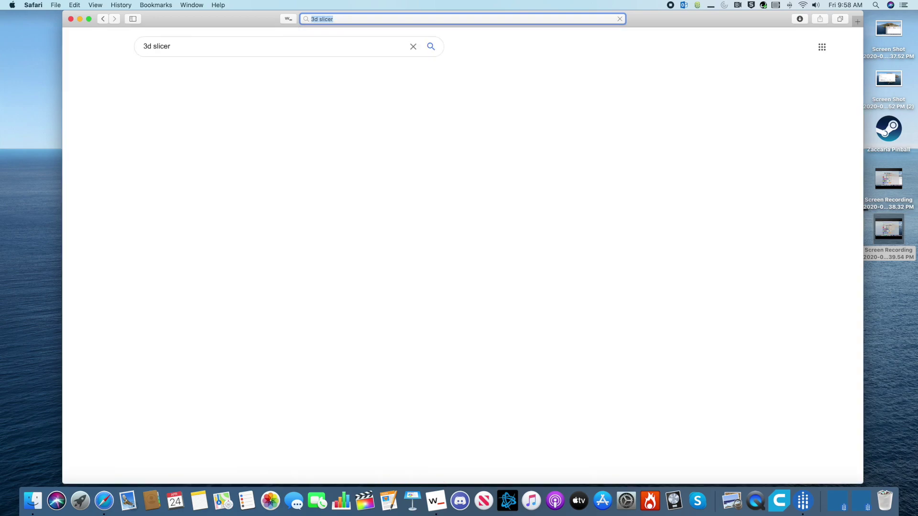
# Open All3DP's 2020 Best 3D Printer Slicer Software article and follow the Cura link in its overview table.
pyautogui.click(278, 327)
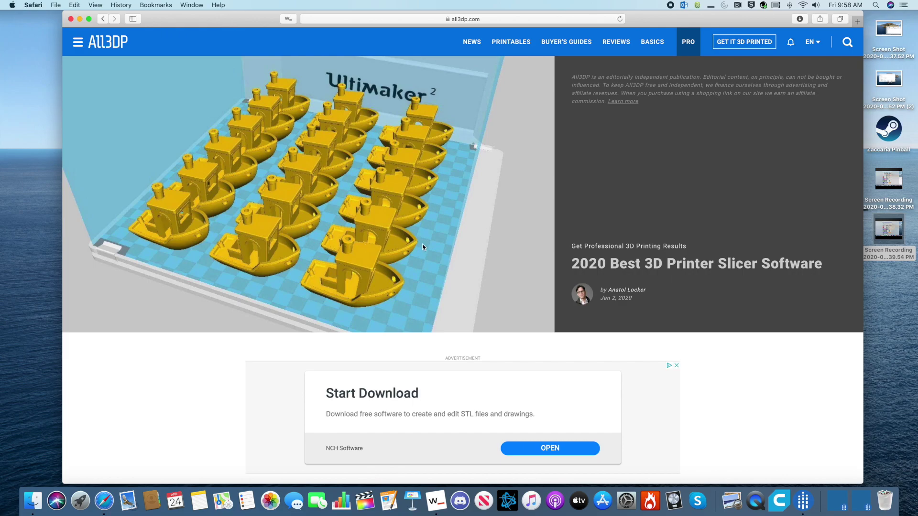
pyautogui.scroll(-5, 428, 244)
pyautogui.scroll(-15, 432, 245)
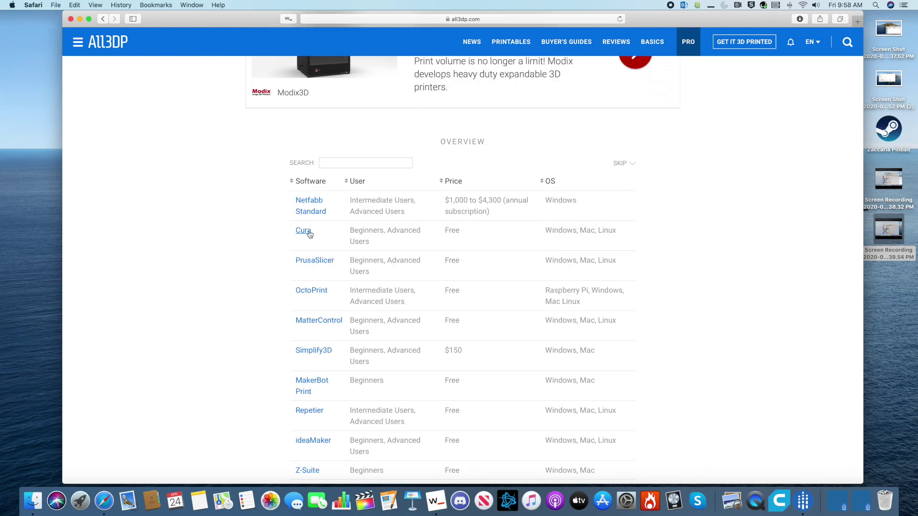
pyautogui.click(303, 230)
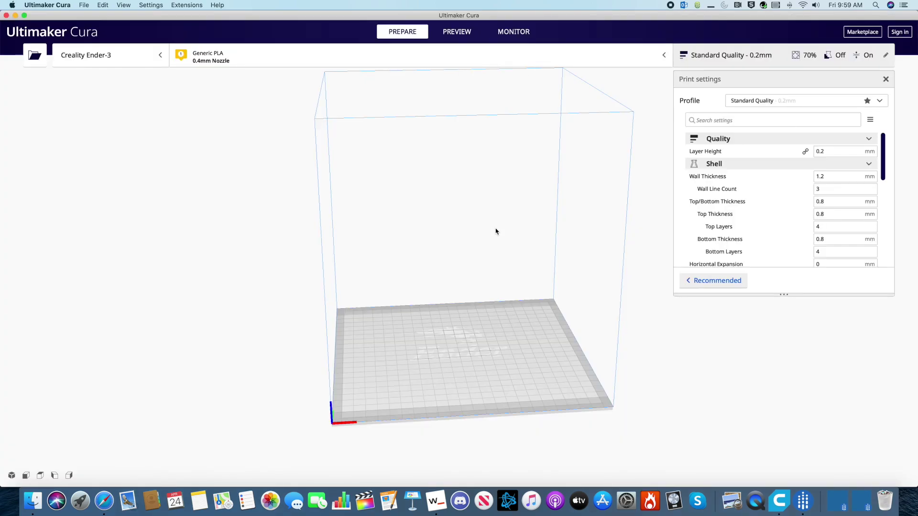
# In Ultimaker Cura, open the recent file Starbucks.pngW130H73T3V4B0A0C0NS.stl and view the model from the front.
pyautogui.click(85, 6)
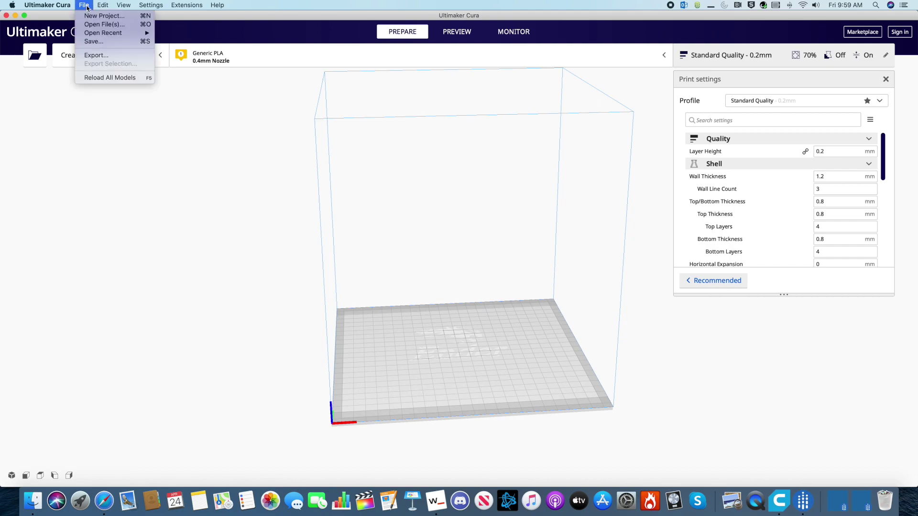
pyautogui.moveTo(97, 35)
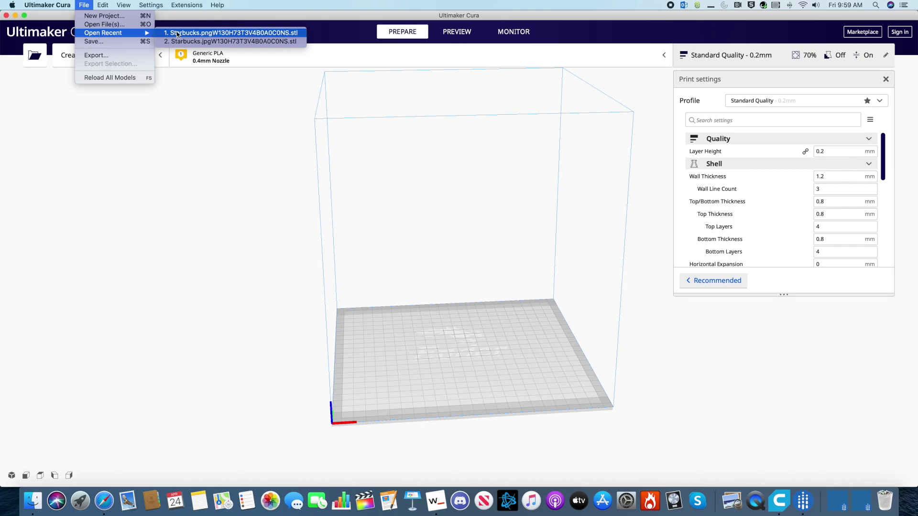
pyautogui.click(208, 34)
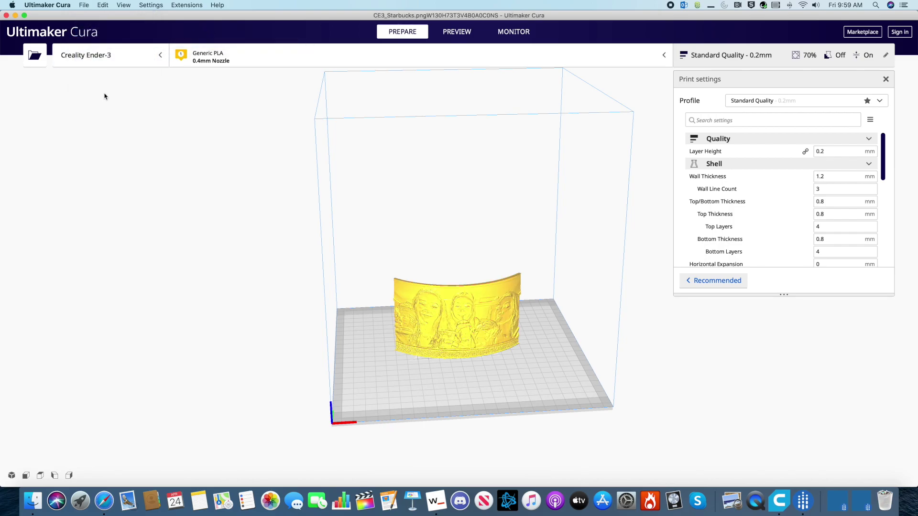
pyautogui.moveTo(494, 311); pyautogui.dragTo(472, 291, button='right')
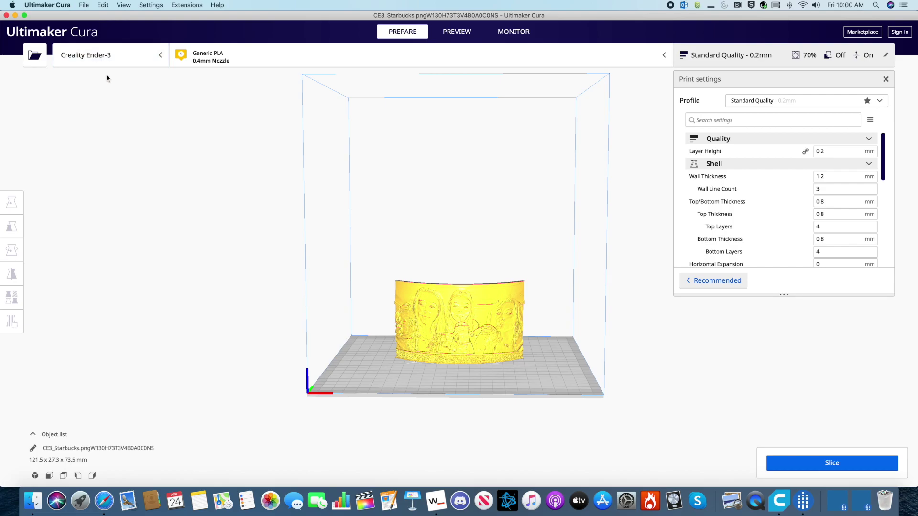
# Slice the lithophane model and save it as a G-code file in the Downloads folder.
pyautogui.click(809, 467)
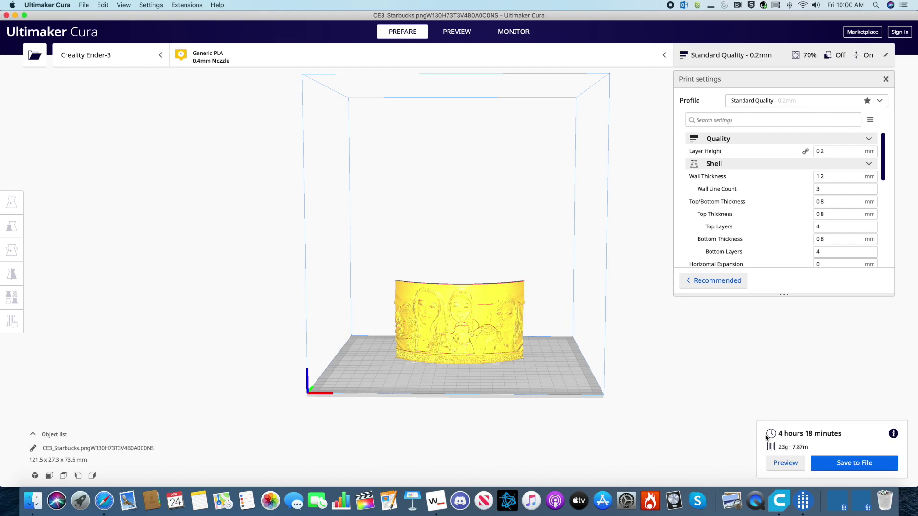
pyautogui.click(860, 466)
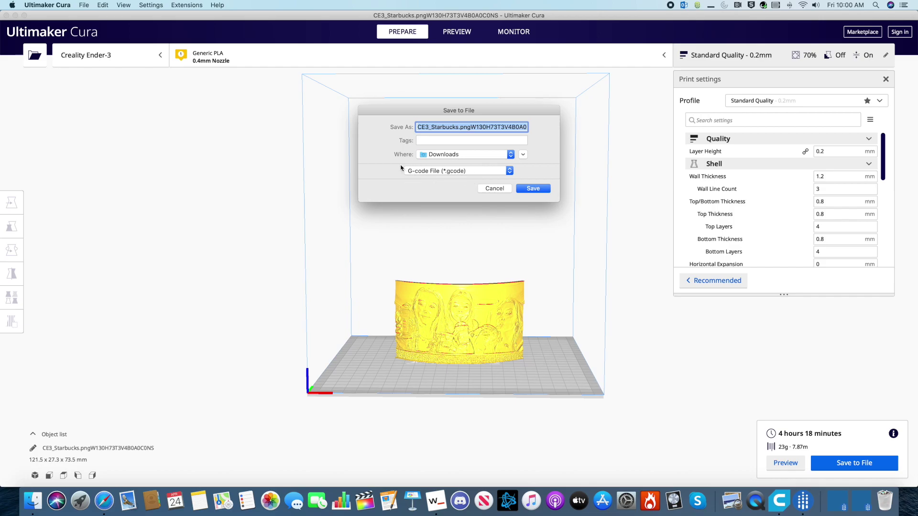
pyautogui.click(511, 154)
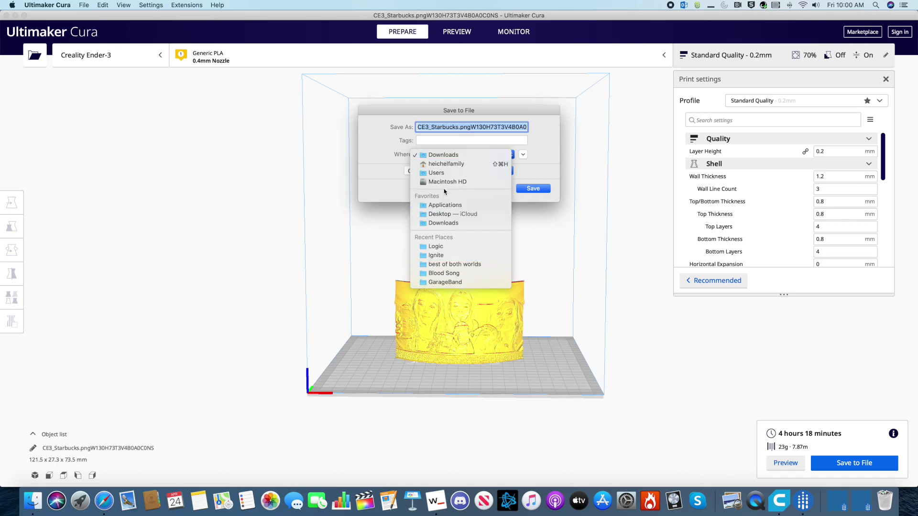
pyautogui.click(547, 157)
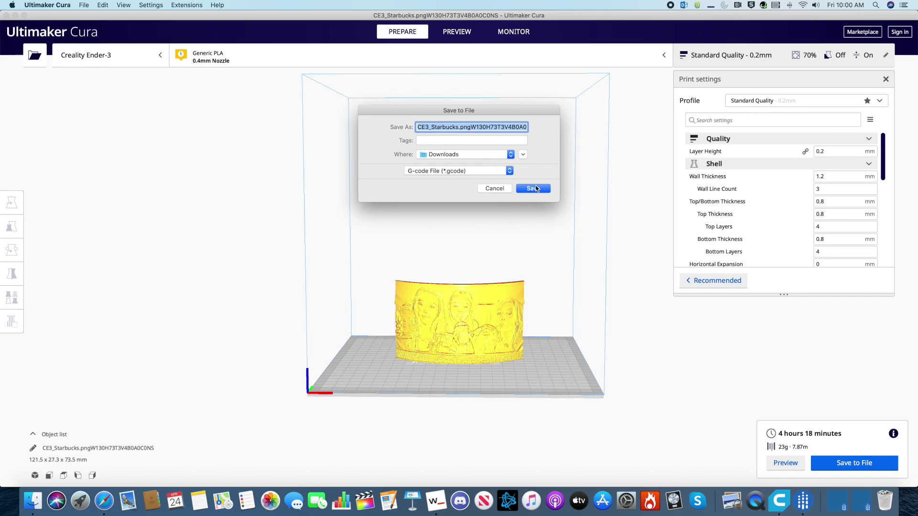